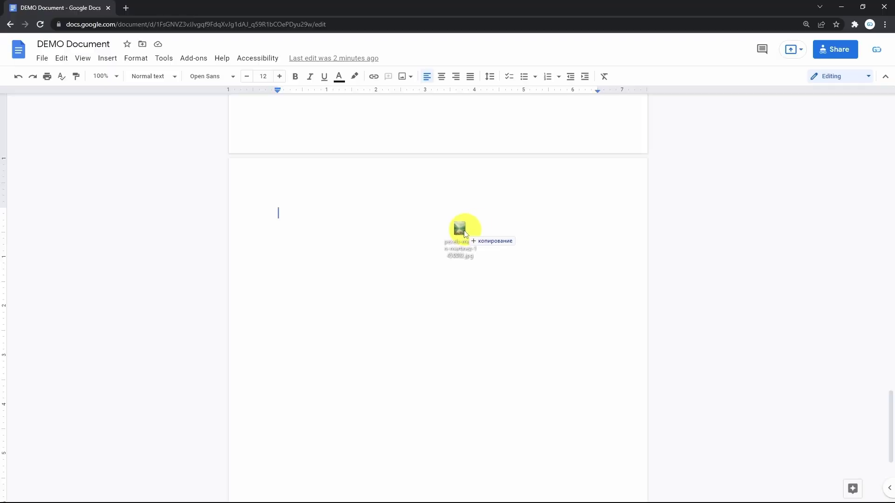
- Drag the mountain-lake .jpg from the desktop into the document and shift it left to the margin
{"action": "left_click_drag", "start_coordinate": [459, 230], "coordinate": [449, 233]}
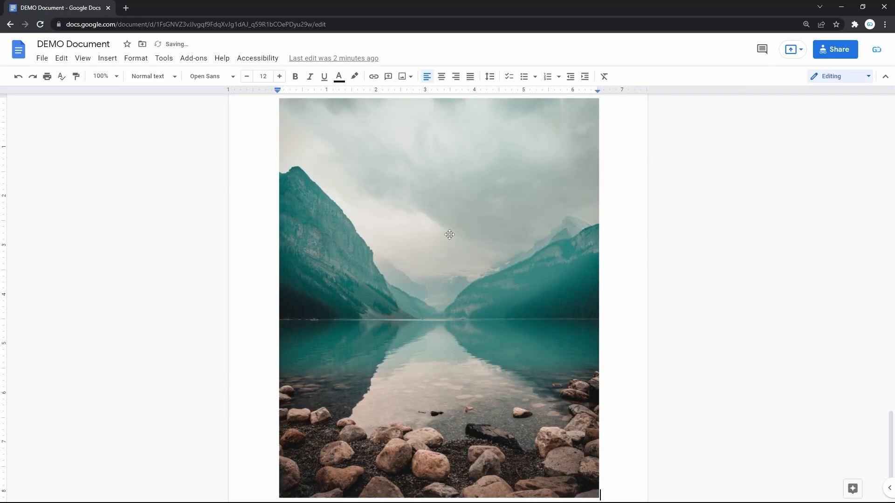
{"action": "left_click", "coordinate": [450, 234]}
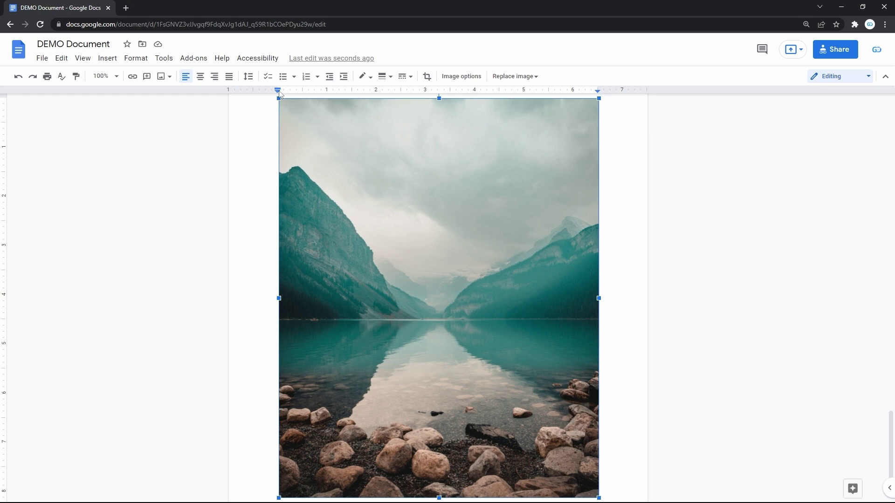
{"action": "left_click_drag", "start_coordinate": [277, 89], "coordinate": [263, 92]}
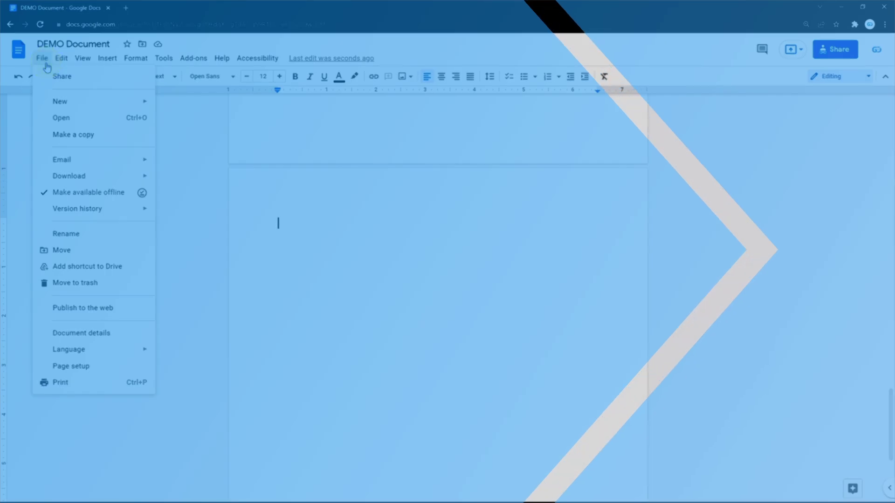
- In Page setup, set the top, bottom, left and right margins all to 0.25 inches
{"action": "left_click", "coordinate": [92, 366]}
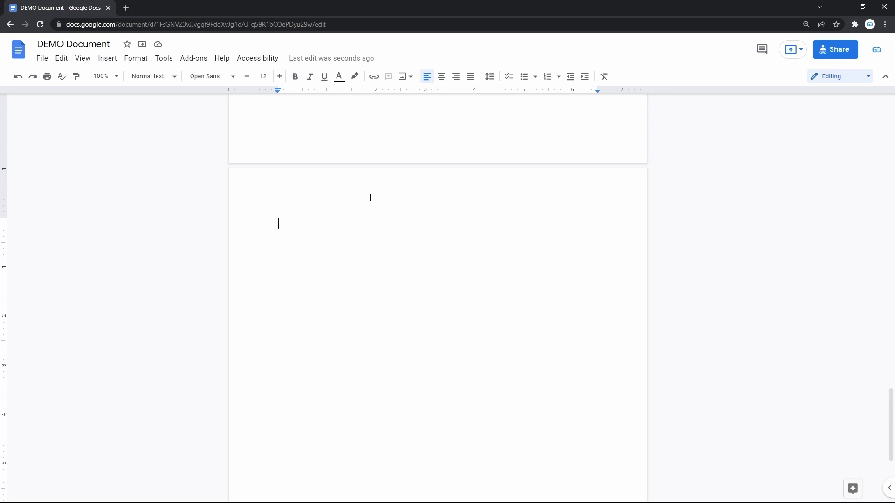
{"action": "left_click", "coordinate": [43, 59]}
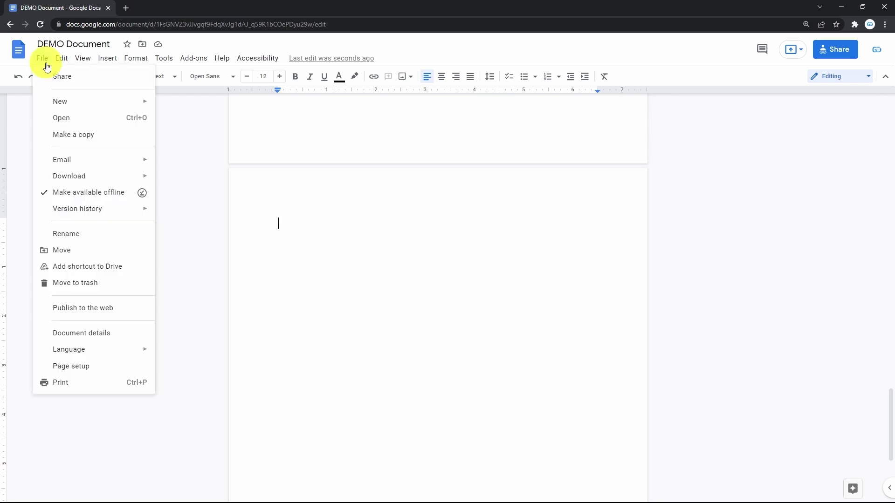
{"action": "left_click", "coordinate": [91, 366]}
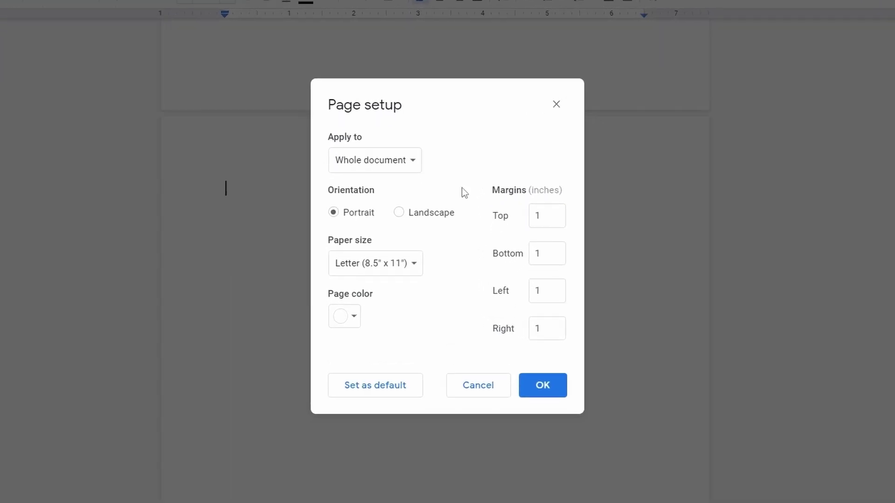
{"action": "left_click", "coordinate": [539, 213]}
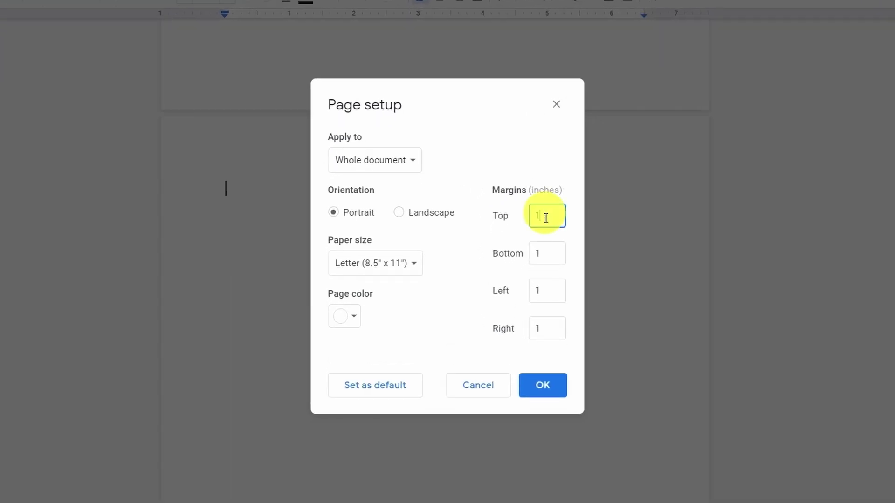
{"action": "left_click", "coordinate": [545, 252]}
{"action": "double_click", "coordinate": [550, 223]}
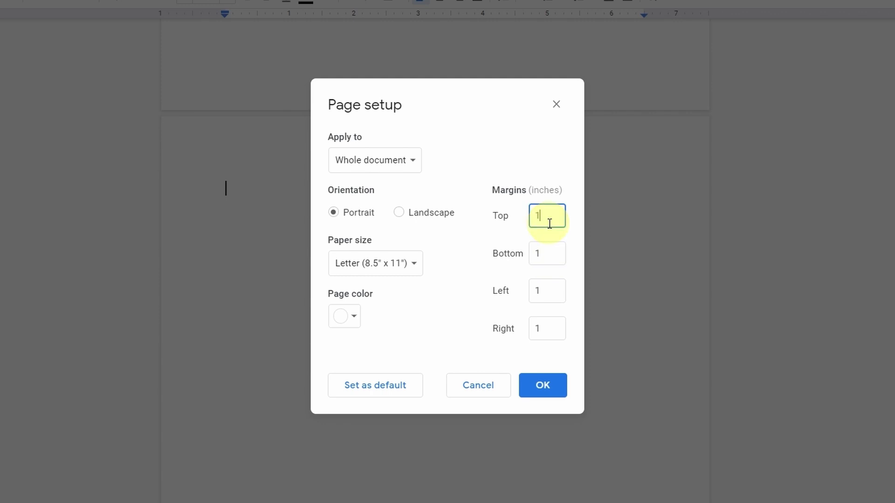
{"action": "type", "text": "0.25"}
{"action": "double_click", "coordinate": [549, 224]}
{"action": "key", "text": "ctrl+c"}
{"action": "key", "text": "Tab"}
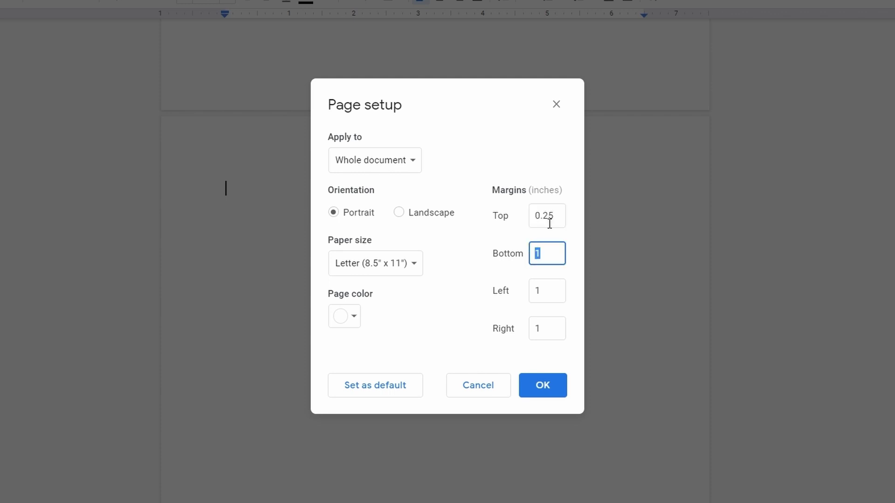
{"action": "key", "text": "ctrl+v"}
{"action": "key", "text": "Tab"}
{"action": "key", "text": "ctrl+v"}
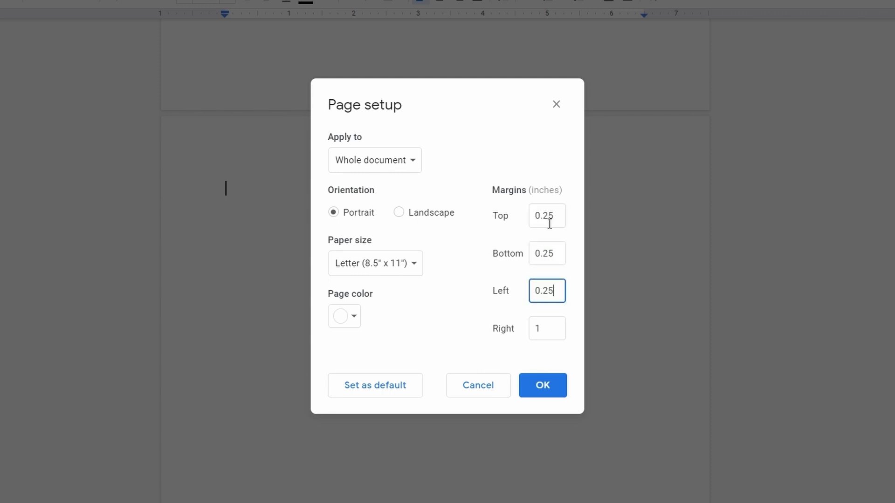
{"action": "key", "text": "Tab"}
{"action": "key", "text": "ctrl+v"}
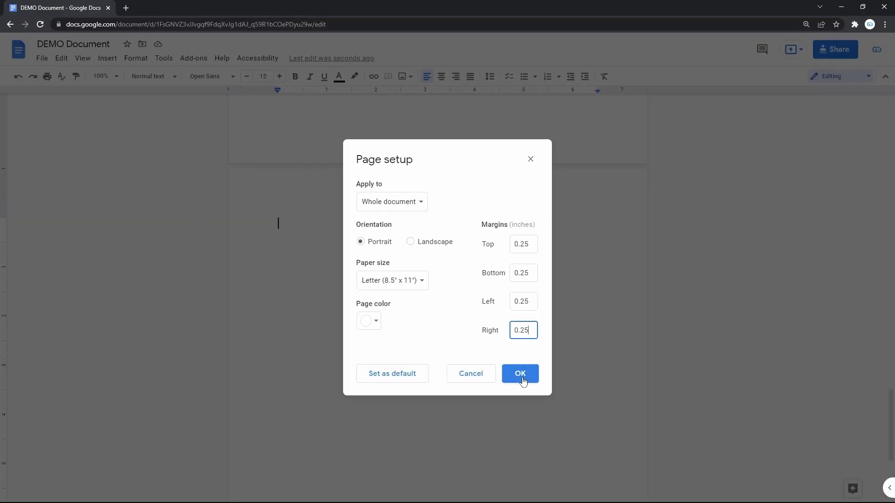
{"action": "left_click", "coordinate": [522, 379]}
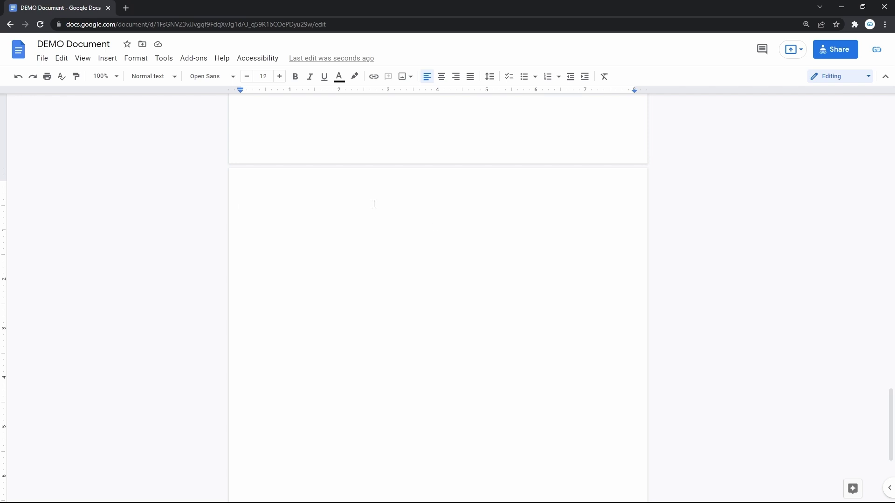
{"action": "left_click", "coordinate": [109, 59]}
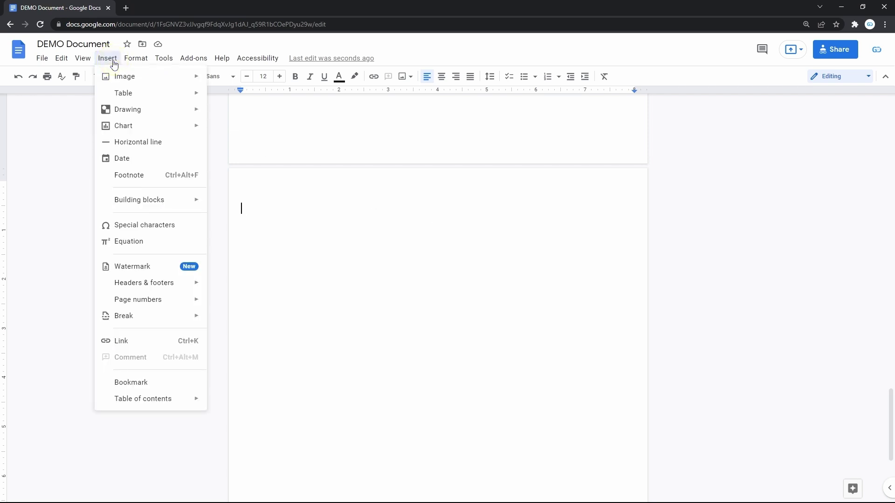
- Insert a 1 x 1 table and drag its bottom edge down to near the page bottom
{"action": "mouse_move", "coordinate": [171, 96]}
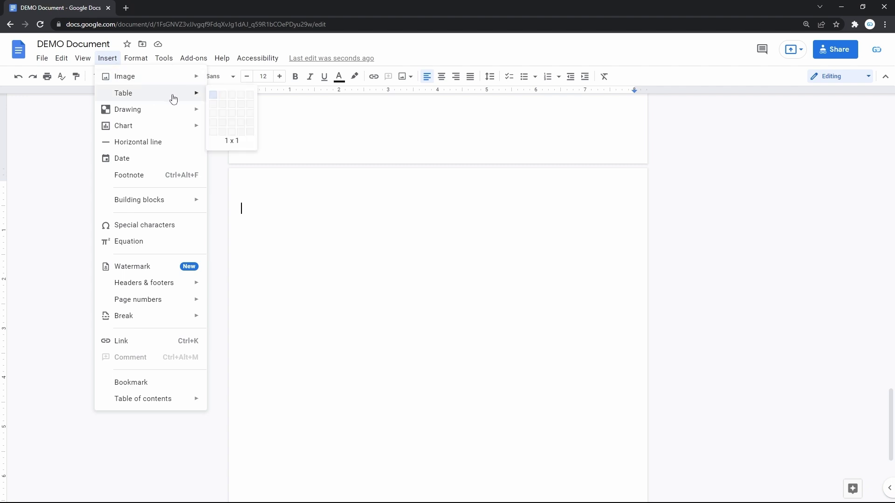
{"action": "left_click", "coordinate": [215, 96]}
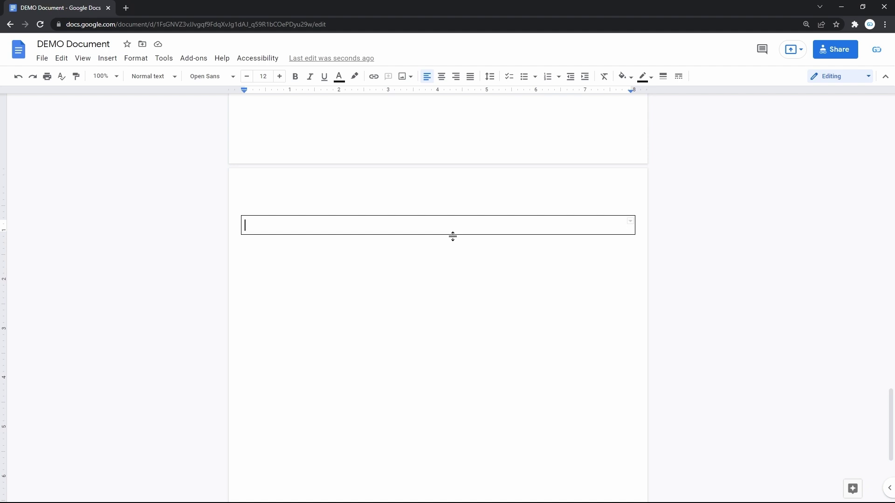
{"action": "left_click_drag", "start_coordinate": [452, 236], "coordinate": [458, 491]}
{"action": "scroll", "coordinate": [458, 491], "scroll_direction": "down", "scroll_amount": 4}
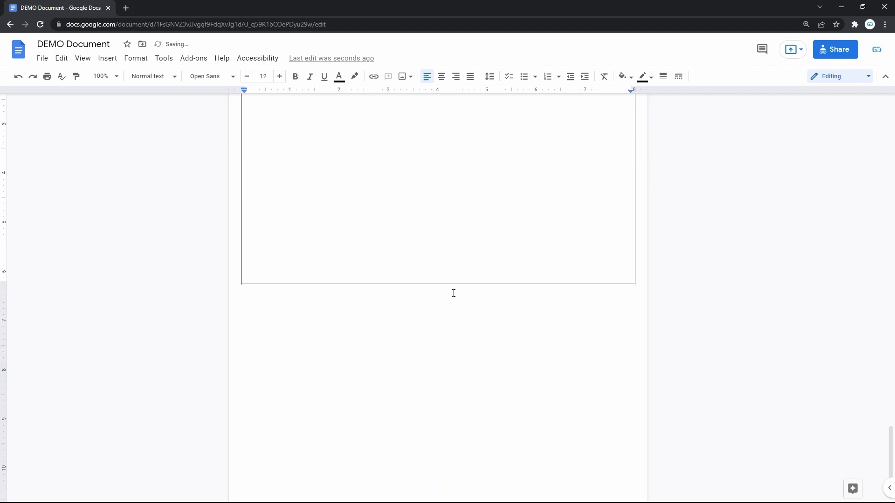
{"action": "left_click_drag", "start_coordinate": [453, 285], "coordinate": [452, 475]}
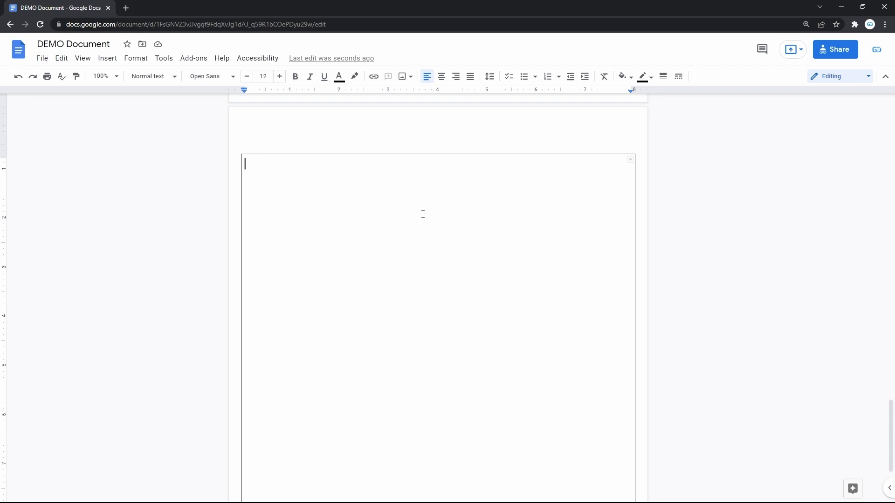
- Give the table border a 6pt width and a dark red colour
{"action": "left_click", "coordinate": [431, 154]}
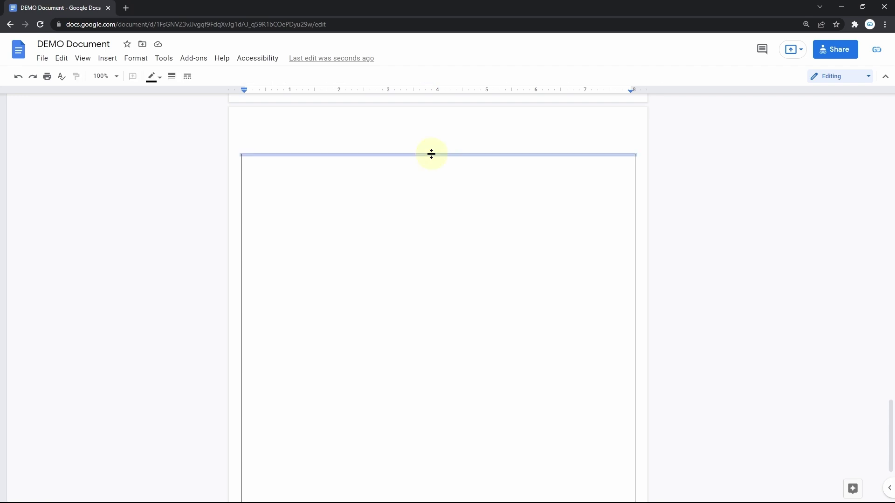
{"action": "left_click", "coordinate": [381, 188]}
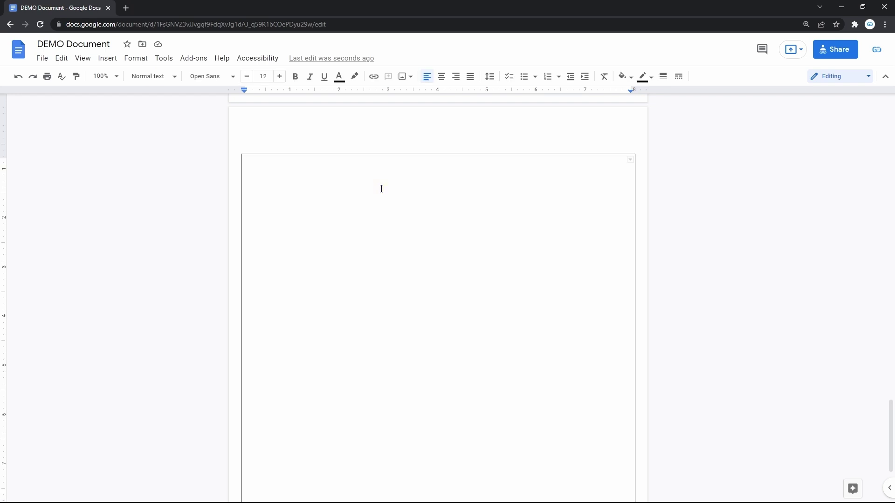
{"action": "left_click", "coordinate": [662, 77]}
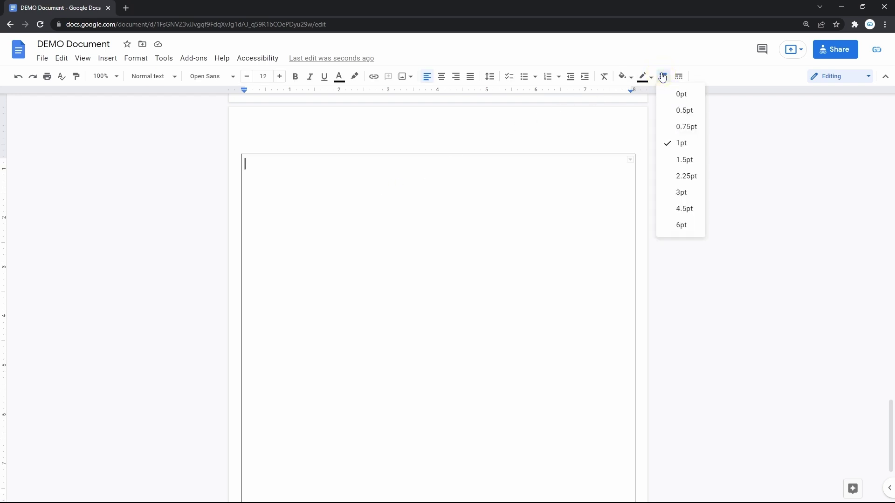
{"action": "left_click", "coordinate": [690, 223]}
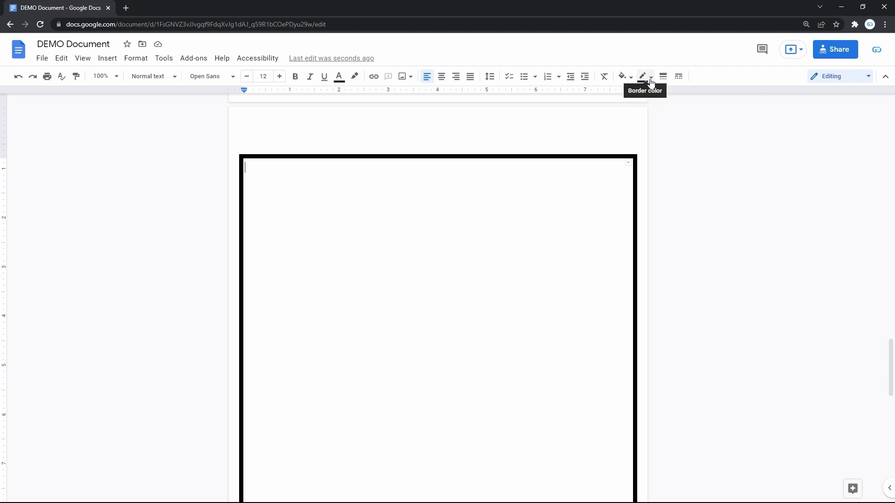
{"action": "left_click", "coordinate": [650, 78]}
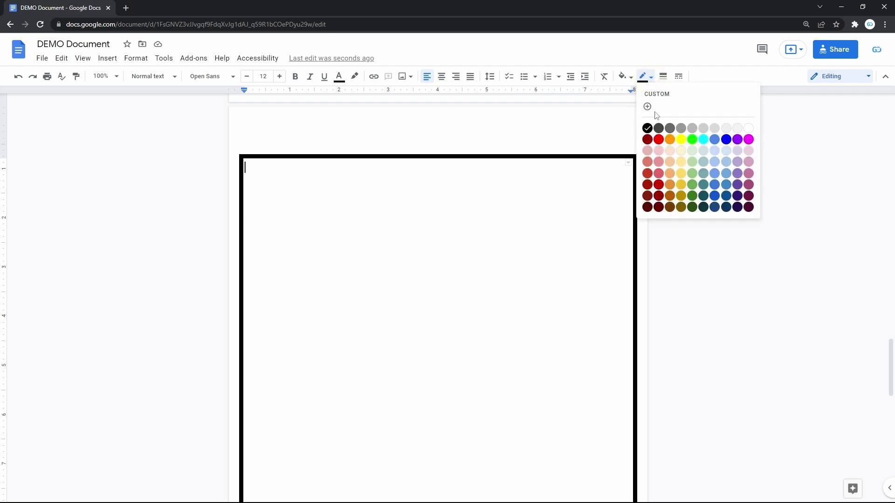
{"action": "left_click", "coordinate": [660, 141]}
{"action": "left_click", "coordinate": [648, 79]}
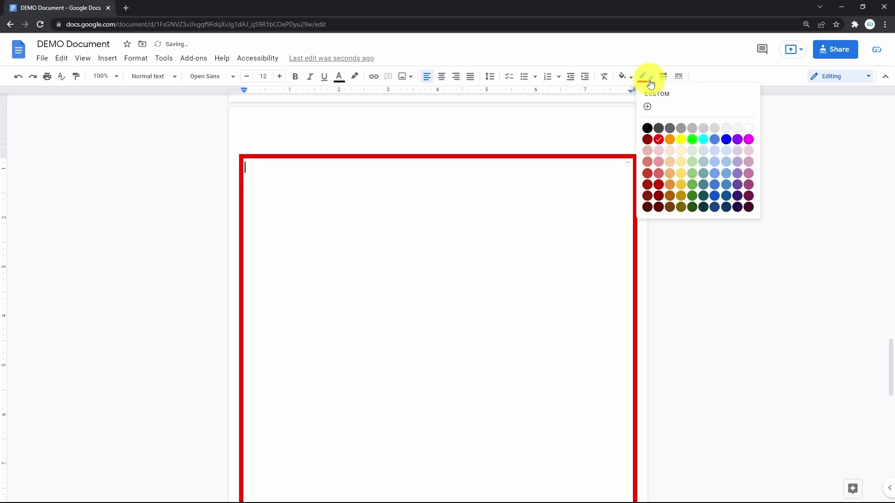
{"action": "left_click", "coordinate": [649, 139]}
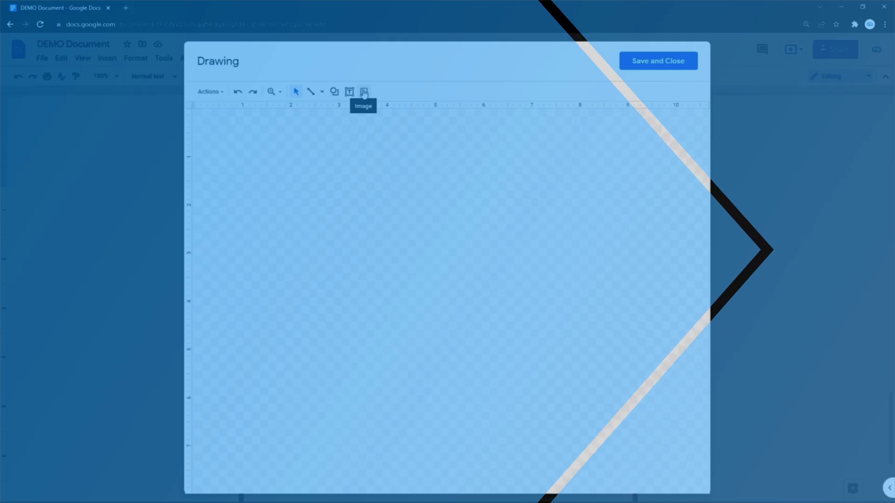
- From the Insert menu, start a new blank drawing inside the bordered page
{"action": "left_click", "coordinate": [364, 91]}
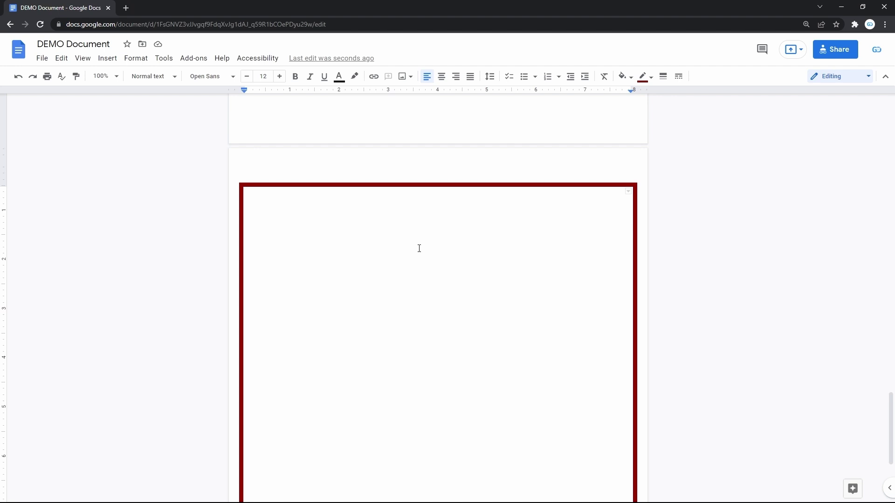
{"action": "left_click", "coordinate": [111, 60]}
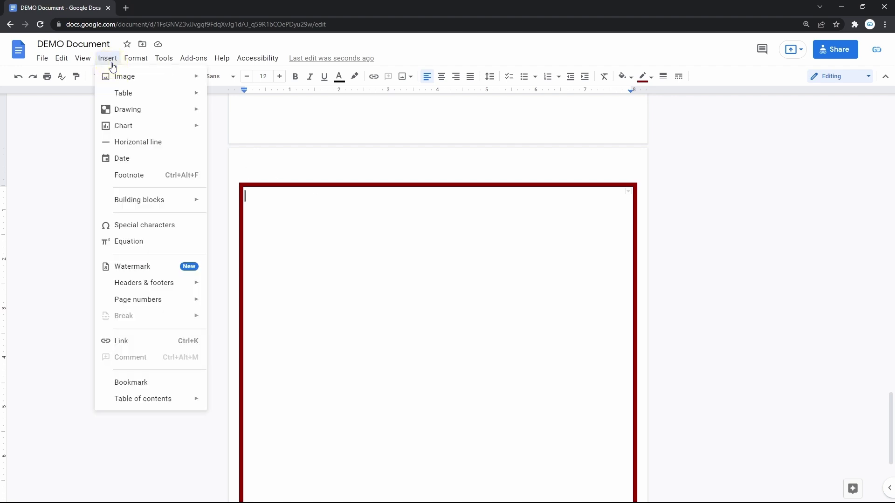
{"action": "mouse_move", "coordinate": [140, 116]}
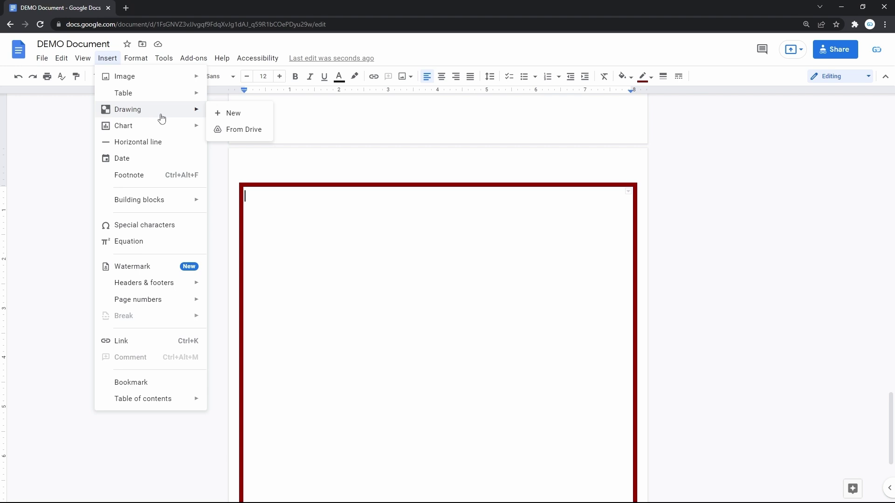
{"action": "left_click", "coordinate": [225, 116]}
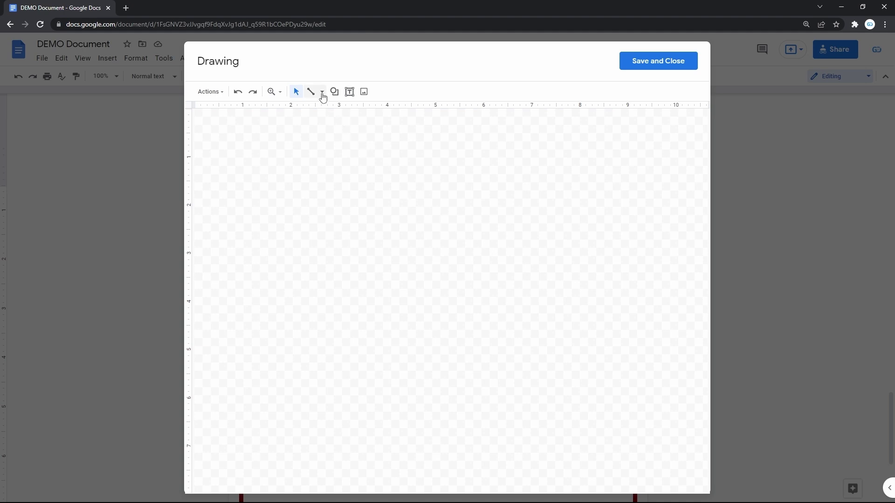
- Upload the mountain lake photo onto the drawing canvas and move it toward the centre
{"action": "left_click", "coordinate": [364, 91]}
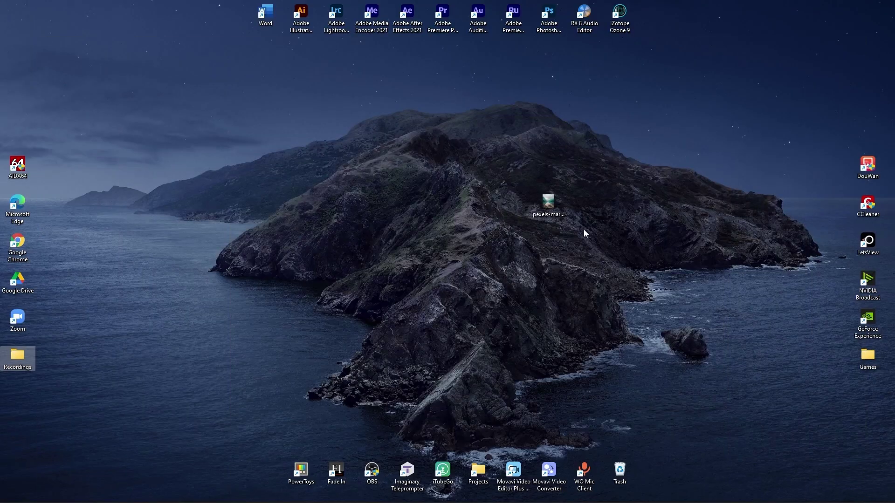
{"action": "left_click_drag", "start_coordinate": [547, 205], "coordinate": [503, 250]}
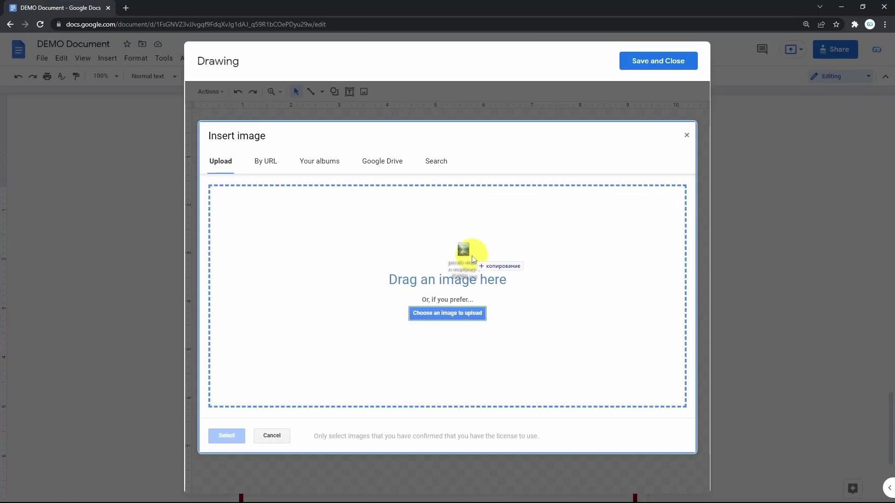
{"action": "left_click_drag", "start_coordinate": [464, 255], "coordinate": [471, 257]}
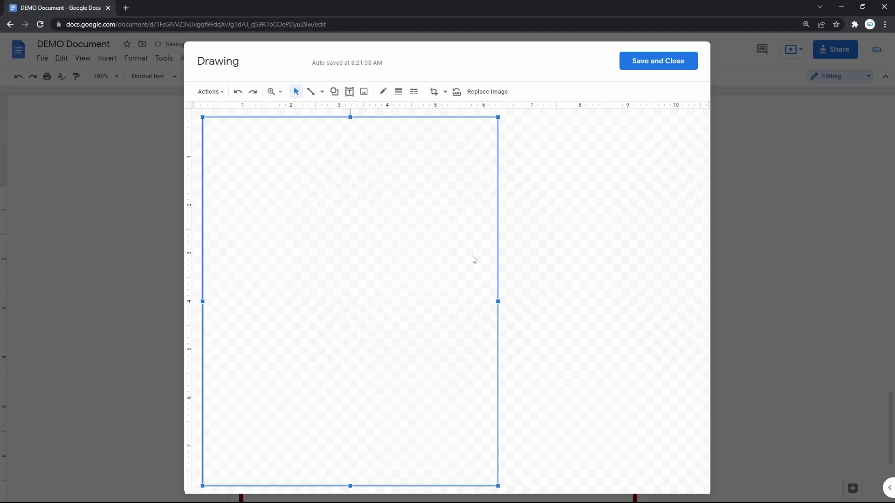
{"action": "left_click_drag", "start_coordinate": [412, 248], "coordinate": [496, 249]}
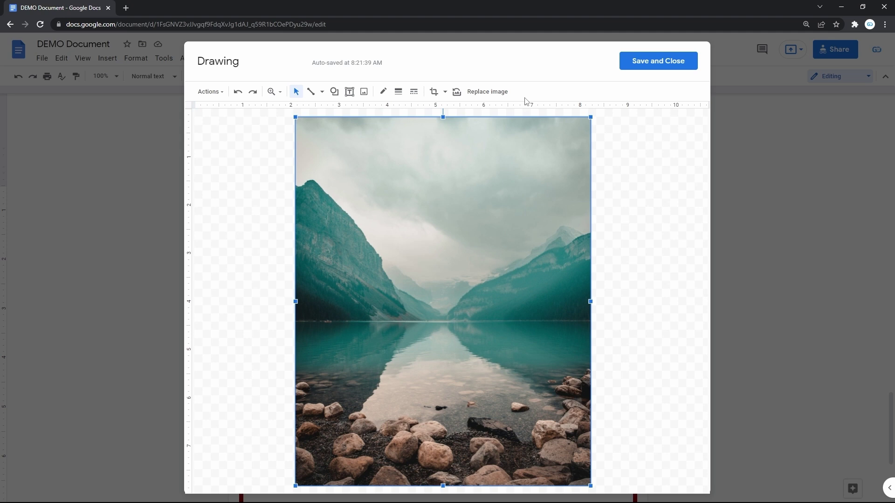
- Draw a text box across the photo's upper part for the 'Mountains' title
{"action": "left_click", "coordinate": [350, 93]}
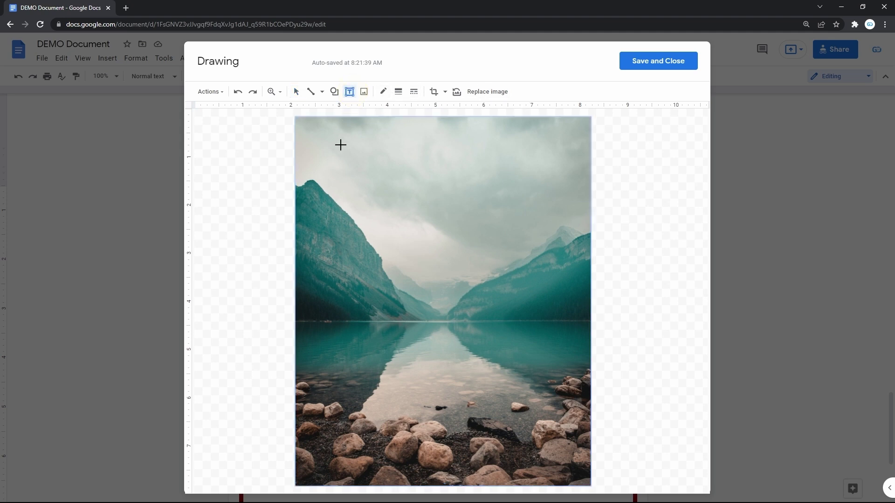
{"action": "left_click_drag", "start_coordinate": [326, 187], "coordinate": [589, 233]}
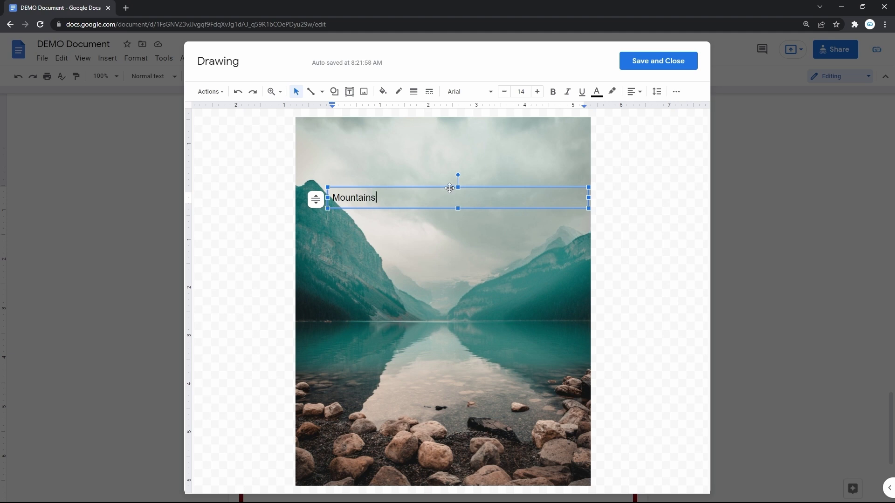
- Make 'Mountains' Oswald 21pt on a dark grey fill, stretched across the photo's full width
{"action": "triple_click", "coordinate": [415, 200]}
{"action": "left_click", "coordinate": [456, 94]}
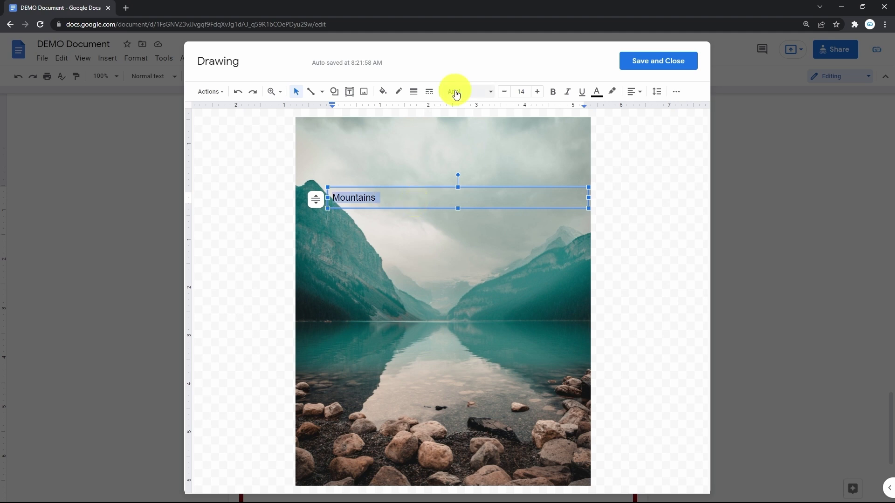
{"action": "left_click", "coordinate": [473, 149]}
{"action": "left_click", "coordinate": [385, 93]}
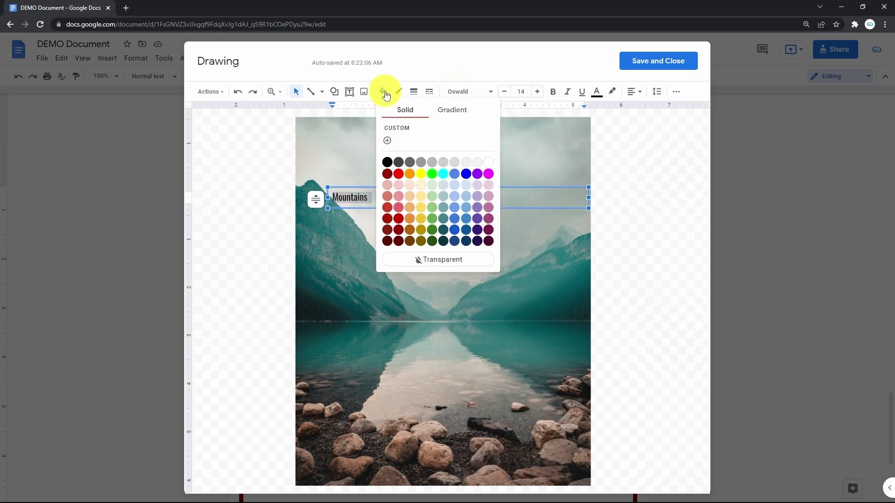
{"action": "left_click", "coordinate": [411, 162]}
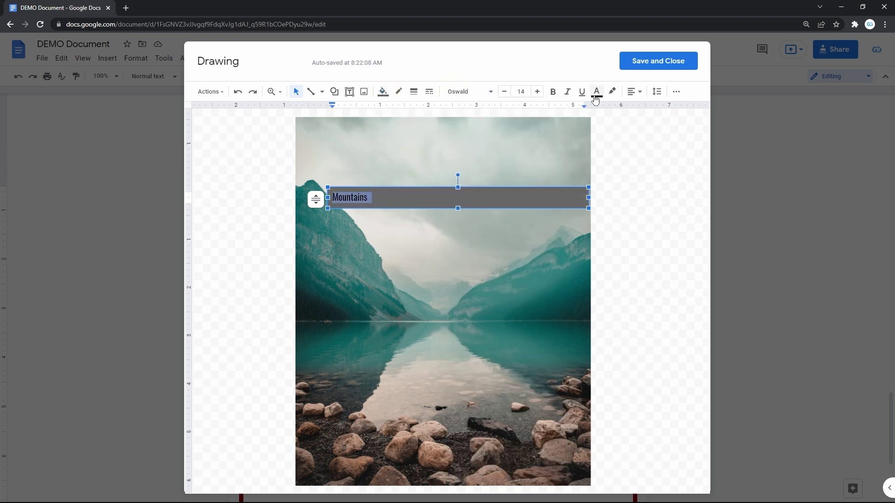
{"action": "left_click", "coordinate": [537, 91]}
{"action": "left_click", "coordinate": [537, 92]}
{"action": "left_click", "coordinate": [537, 92]}
{"action": "left_click", "coordinate": [537, 91]}
{"action": "left_click", "coordinate": [537, 91]}
{"action": "left_click", "coordinate": [536, 92]}
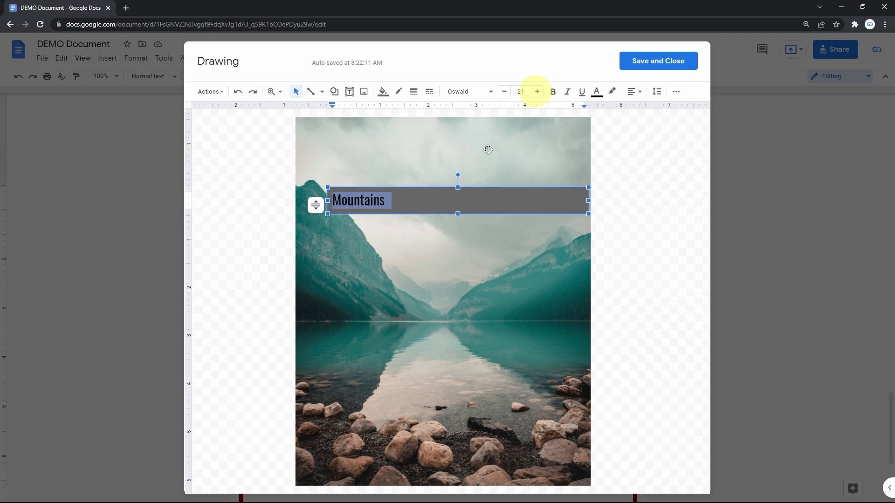
{"action": "left_click_drag", "start_coordinate": [475, 187], "coordinate": [444, 168]}
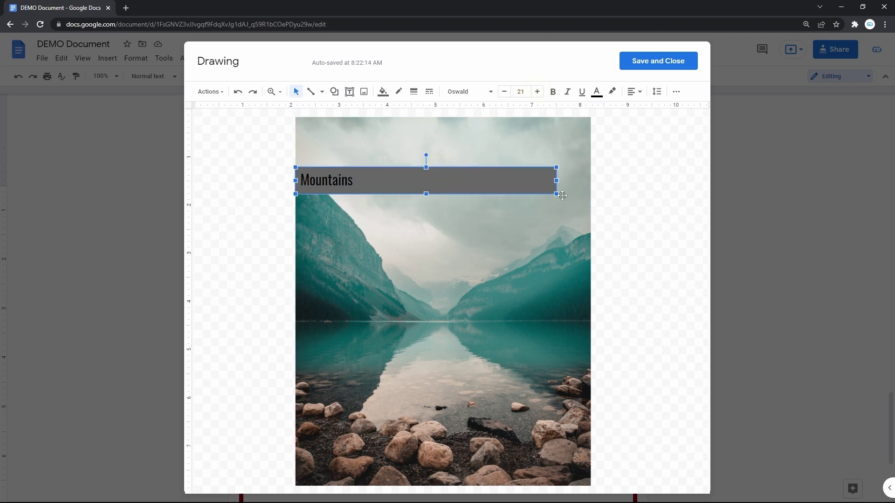
{"action": "left_click_drag", "start_coordinate": [556, 195], "coordinate": [587, 206]}
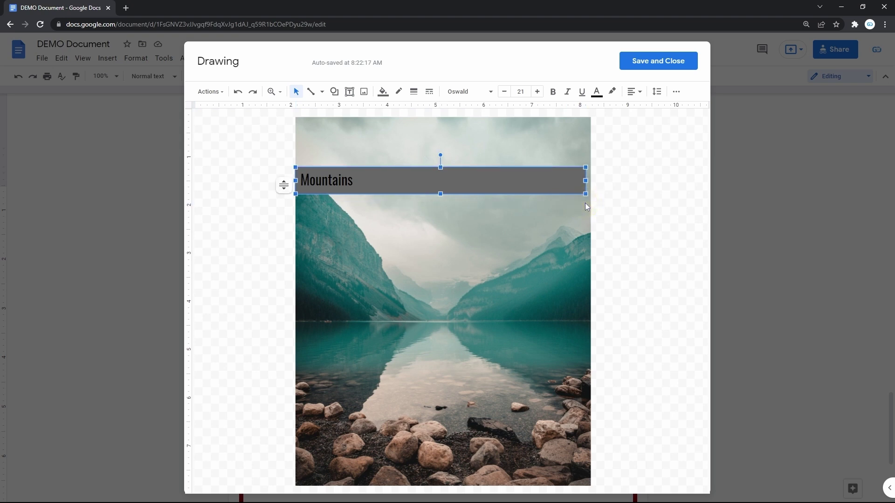
- Save and close the drawing, then select it inside the red frame
{"action": "left_click", "coordinate": [650, 61]}
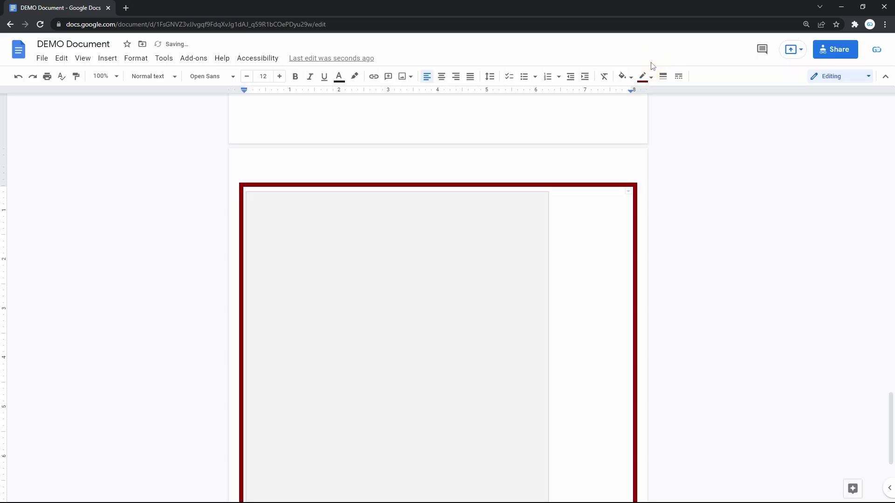
{"action": "scroll", "coordinate": [593, 266], "scroll_direction": "down", "scroll_amount": 2}
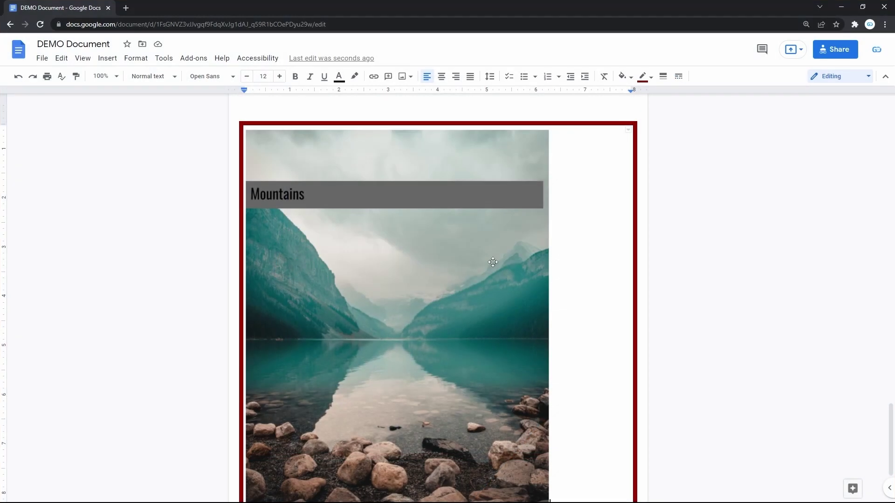
{"action": "left_click", "coordinate": [478, 254]}
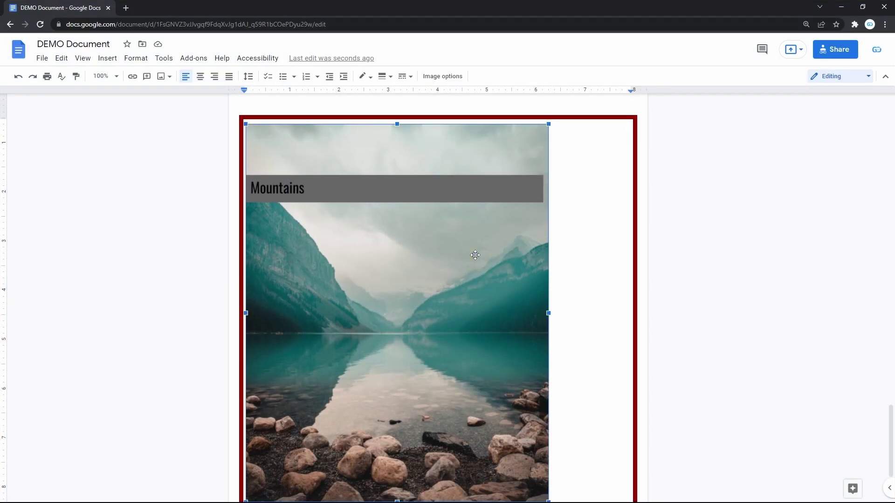
- Center-align the mountain drawing and enlarge it from its bottom-right corner
{"action": "left_click", "coordinate": [200, 77]}
{"action": "scroll", "coordinate": [542, 292], "scroll_direction": "down", "scroll_amount": 2}
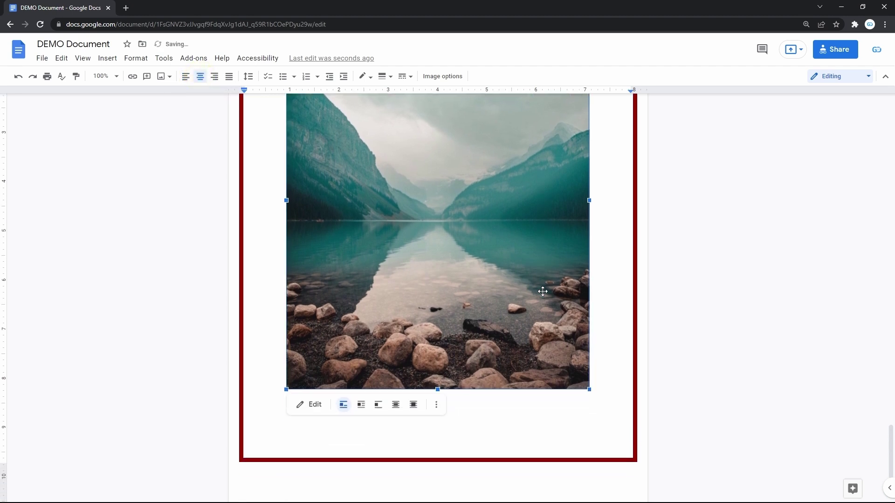
{"action": "left_click_drag", "start_coordinate": [589, 386], "coordinate": [532, 334]}
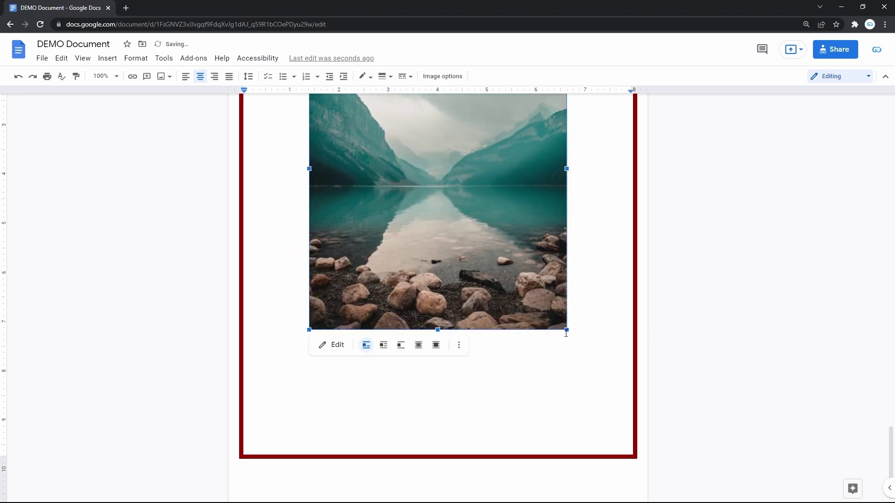
{"action": "left_click_drag", "start_coordinate": [567, 330], "coordinate": [628, 366]}
{"action": "scroll", "coordinate": [536, 426], "scroll_direction": "up", "scroll_amount": 3}
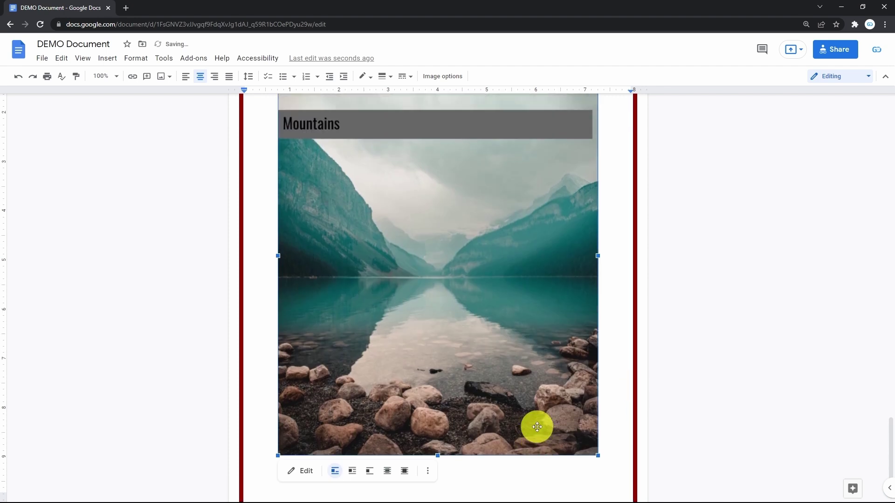
- Type the author's name and 'TheGooDocs' on separate lines below the mountain image
{"action": "left_click", "coordinate": [614, 435]}
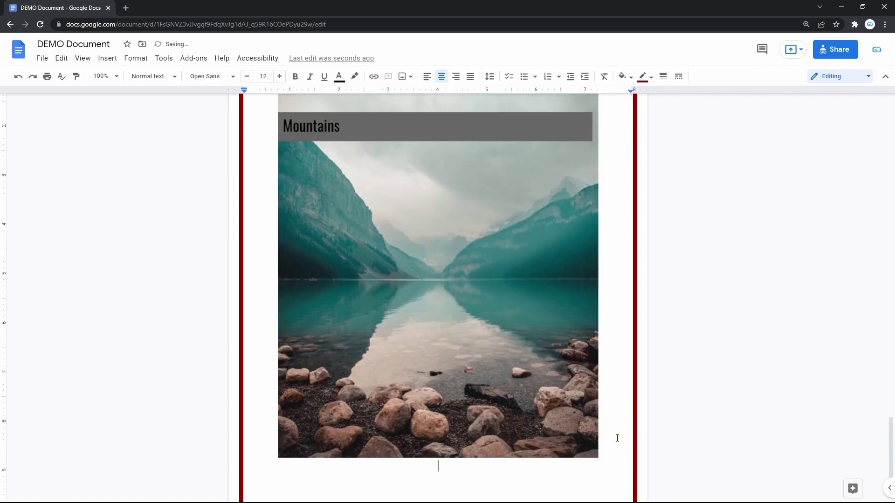
{"action": "type", "text": "Daniel "}
{"action": "type", "text": "TheGooDocs"}
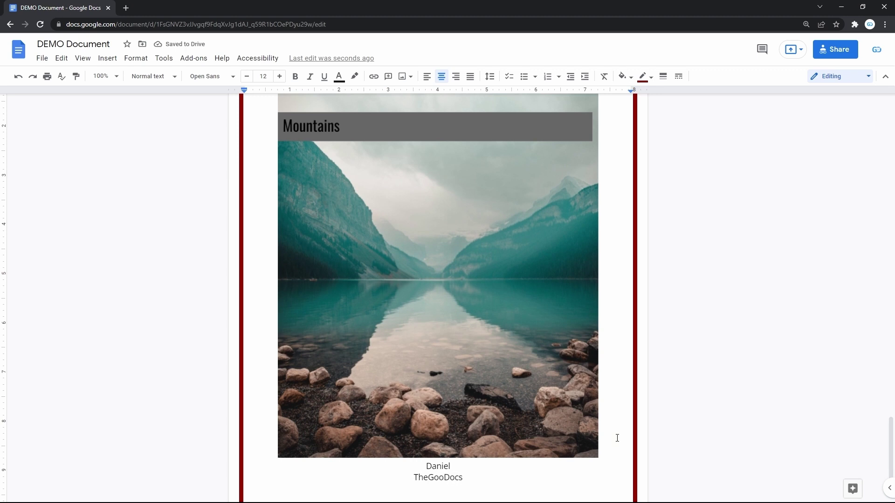
{"action": "scroll", "coordinate": [617, 438], "scroll_direction": "down", "scroll_amount": 1}
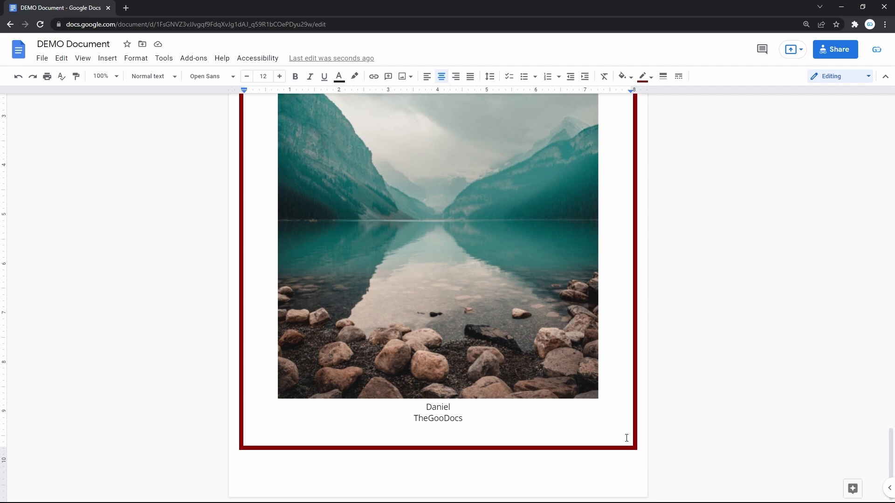